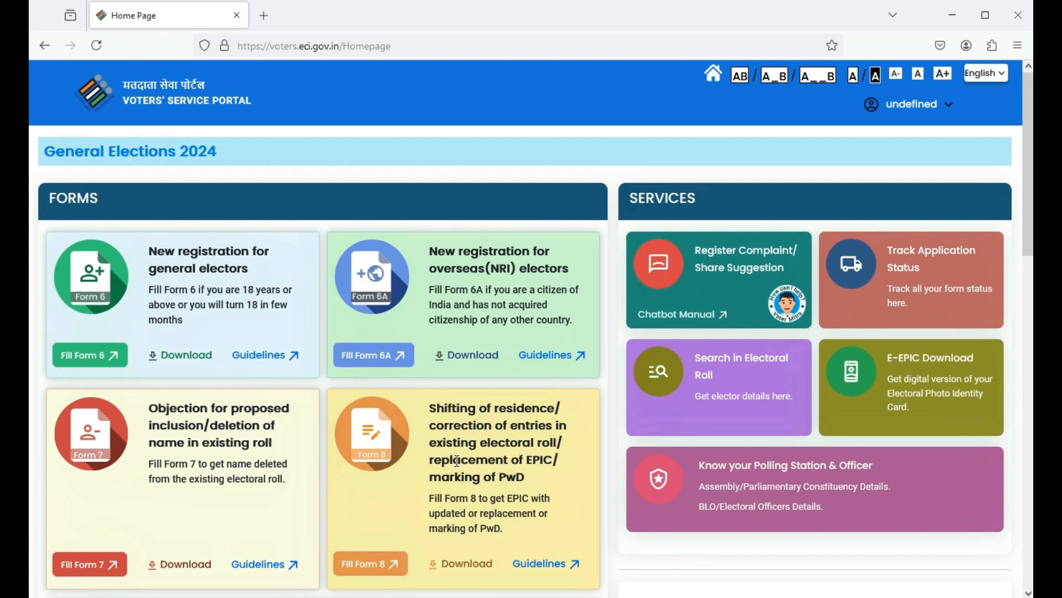
Open Form 8 and set the application to be for another elector.
scroll(457, 460, down, 5)
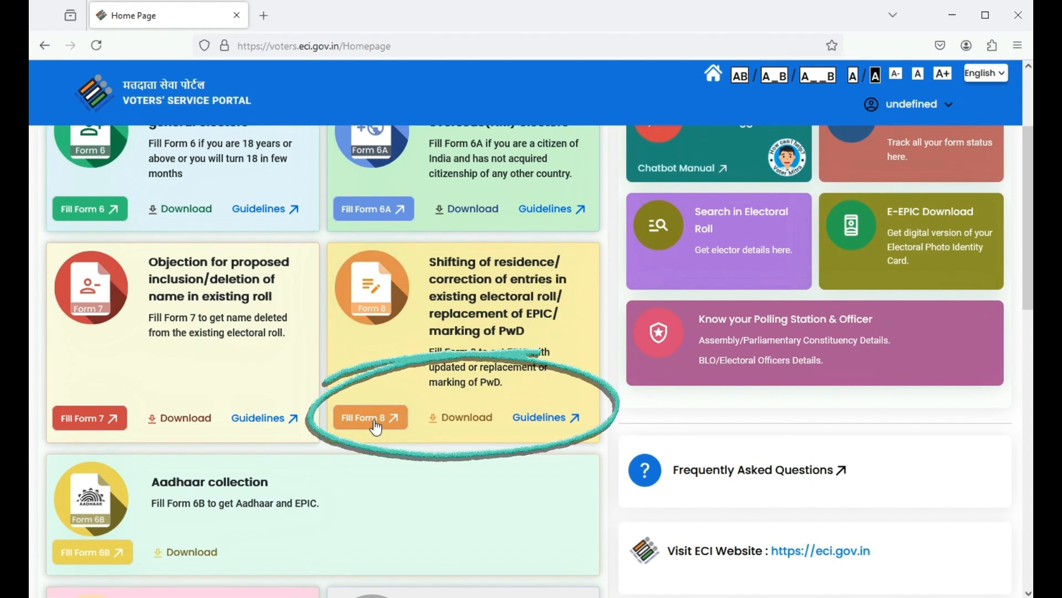
click(375, 422)
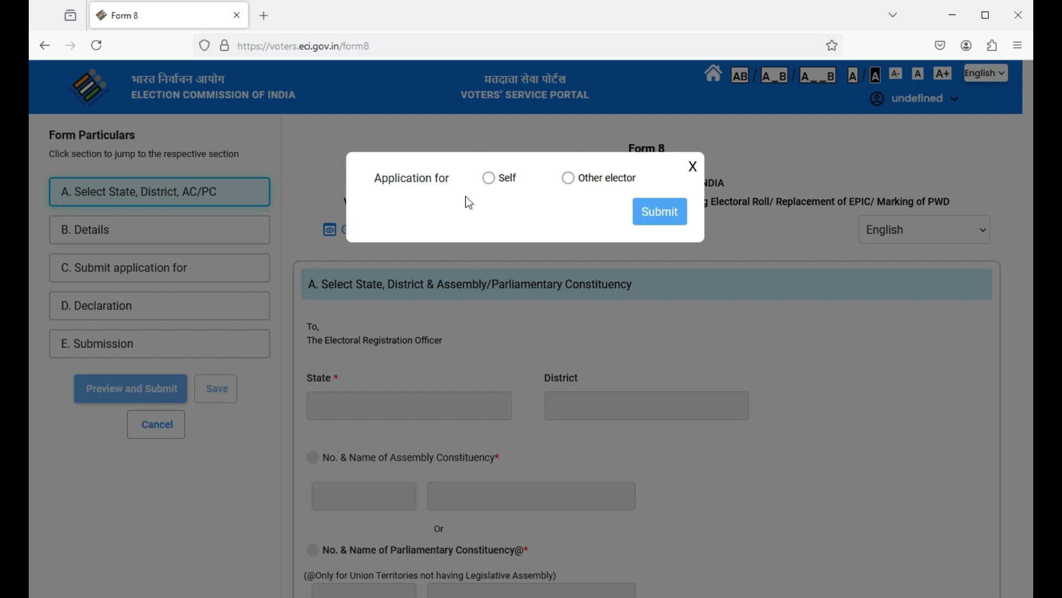
click(566, 177)
Enter the other elector's EPIC number in the Epic Number field.
click(543, 230)
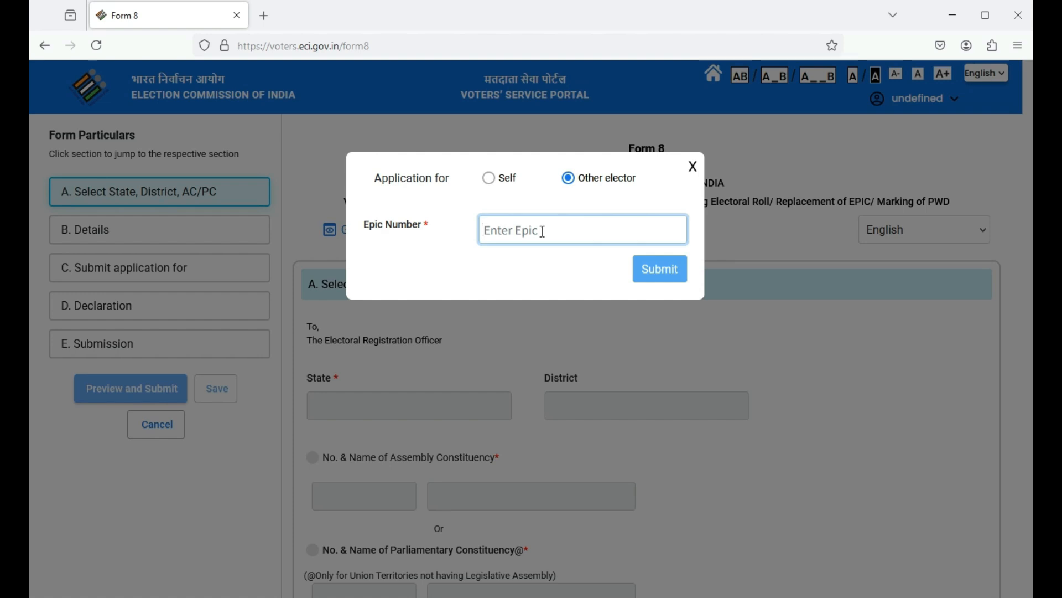
text(8)
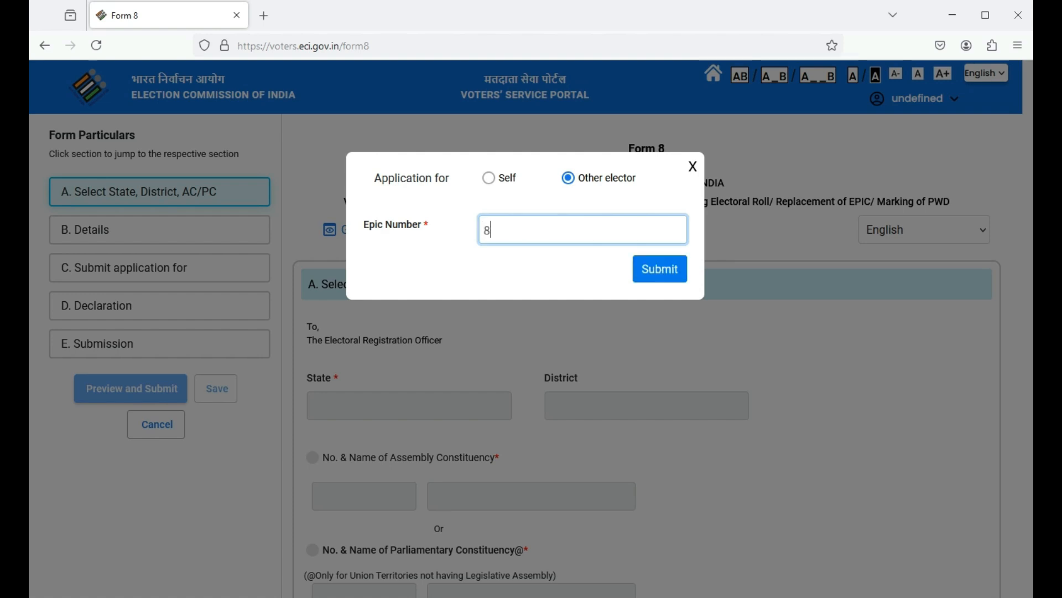
key(BackSpace)
text(asq)
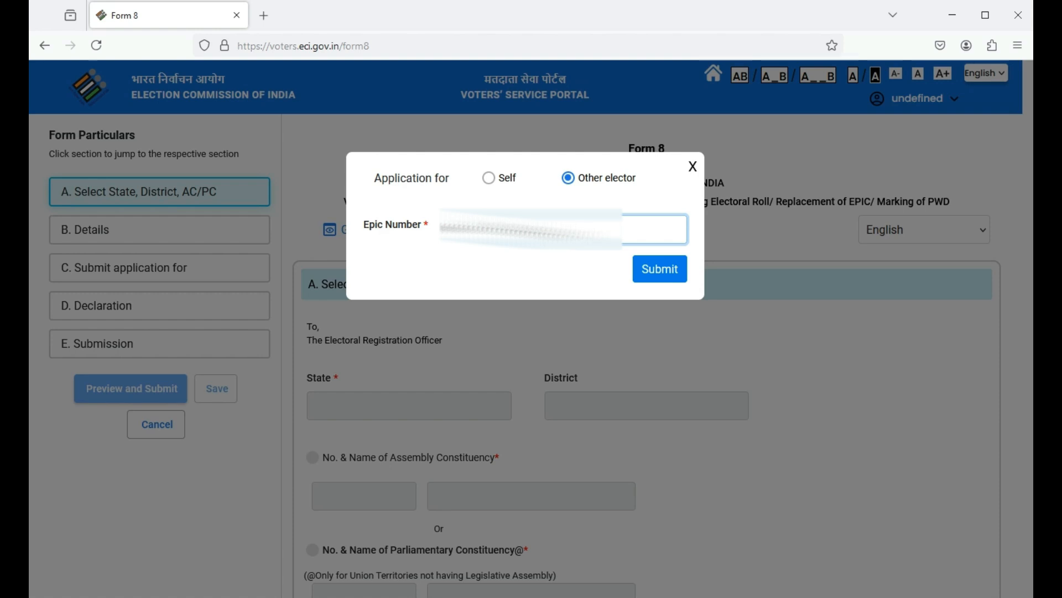
drag(551, 229, 417, 231)
key(BackSpace)
Look up the EPIC number and accept the West Bengal record. Choose Correction of Entries in Existing Electoral Roll.
click(671, 271)
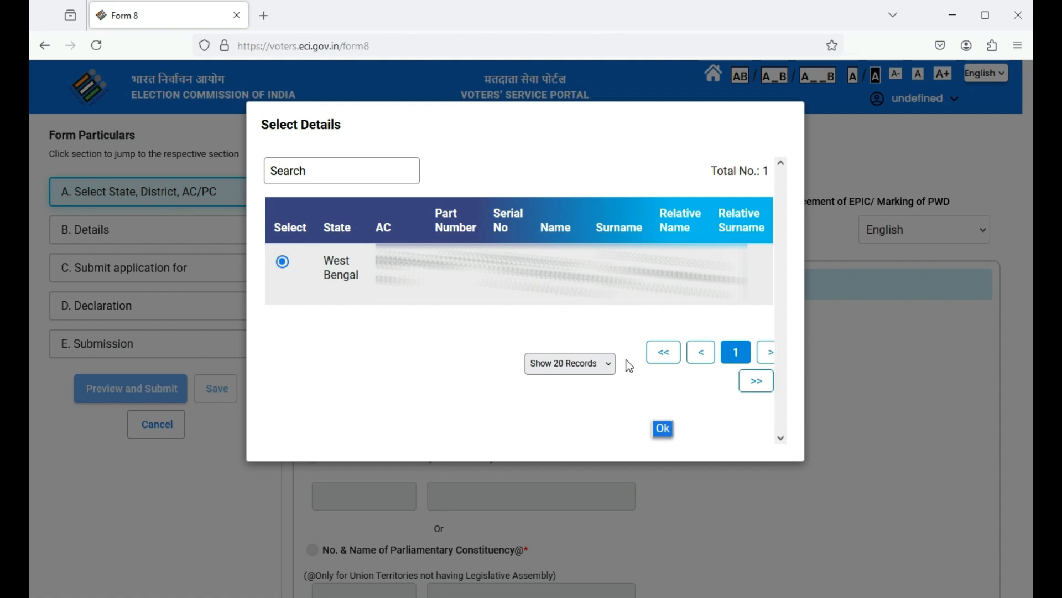
click(664, 428)
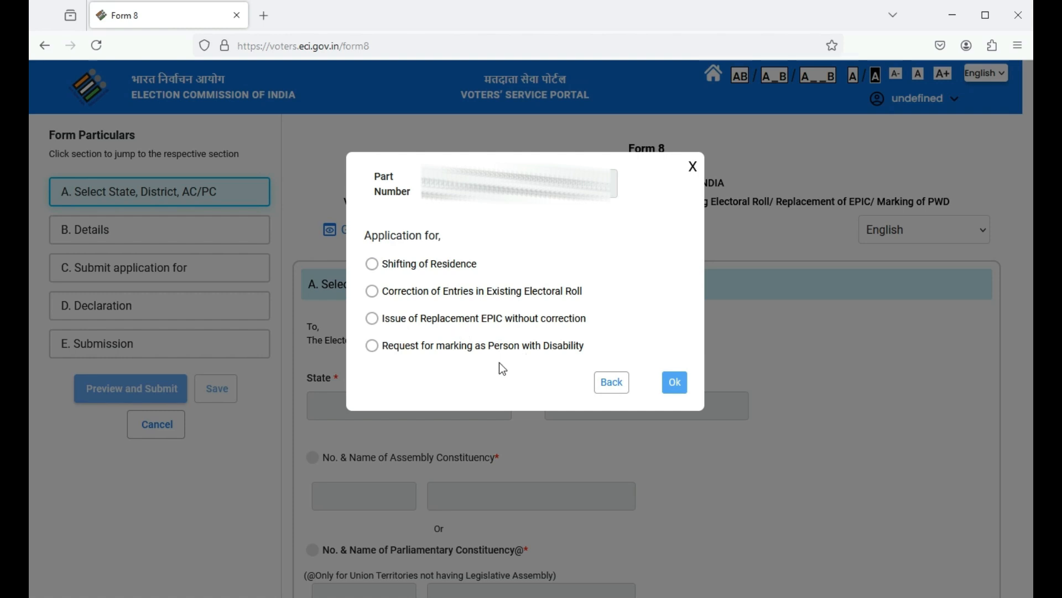
click(373, 291)
click(679, 386)
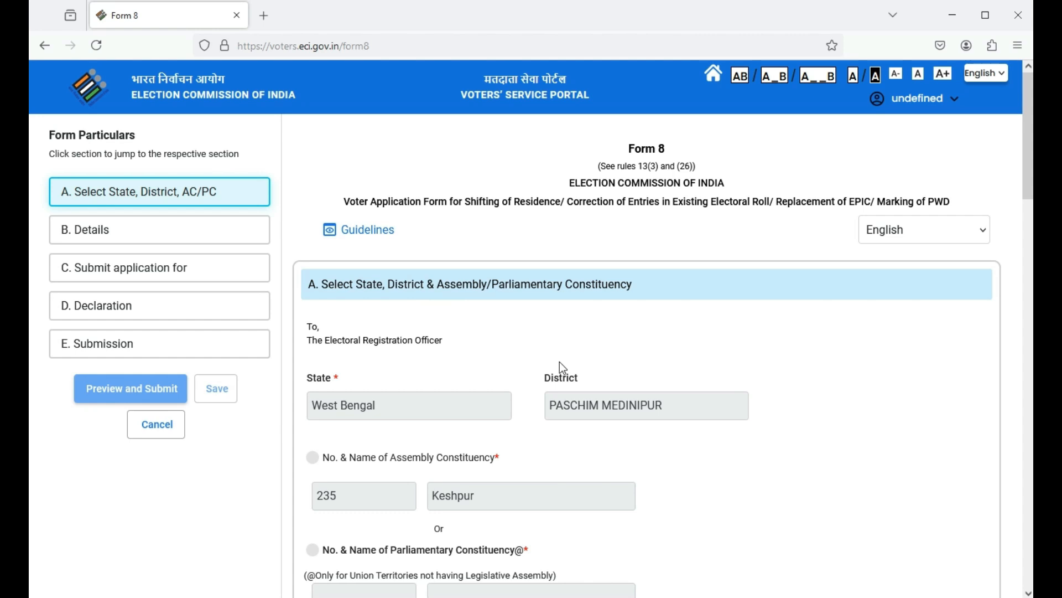
Scroll Form 8 down to the Details section showing the elector's name and EPIC number.
scroll(559, 361, down, 6)
scroll(563, 368, up, 3)
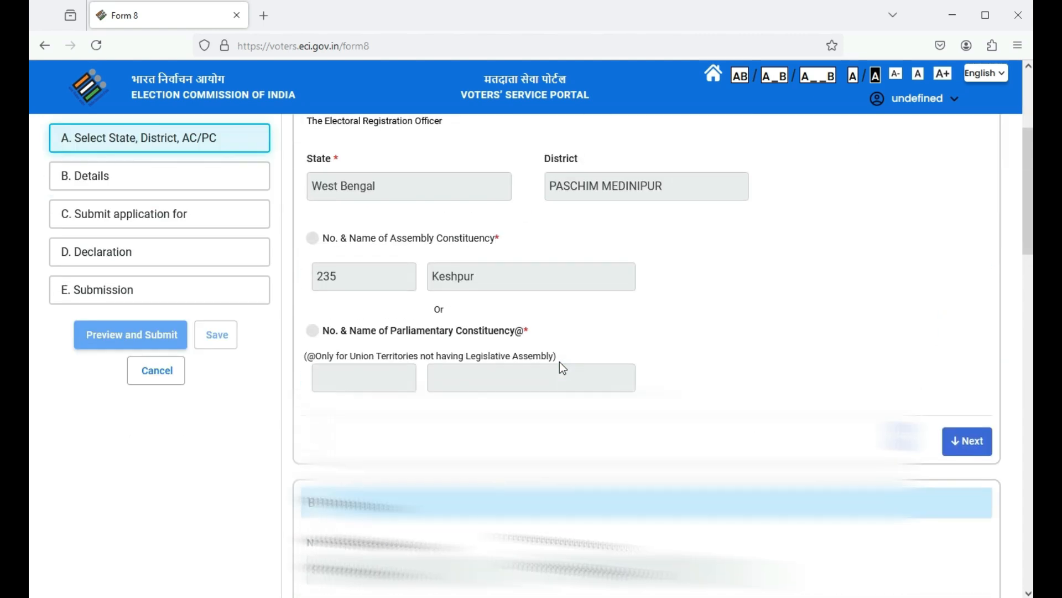
scroll(563, 368, down, 8)
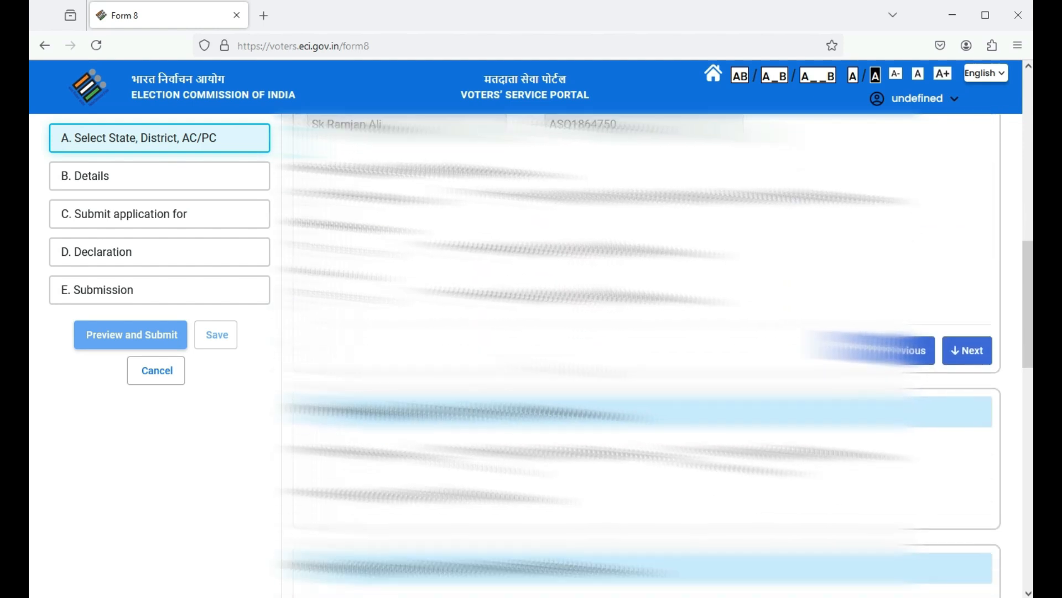
scroll(560, 363, down, 6)
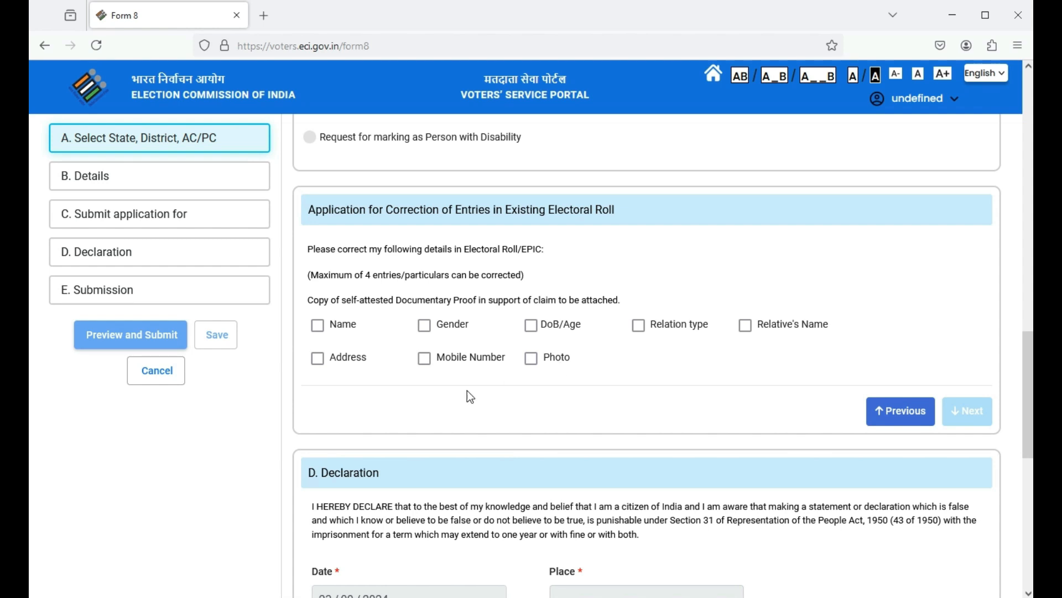
Tick Mobile Number and Photo for correction, leaving DoB unticked, and start typing the new mobile number.
click(425, 358)
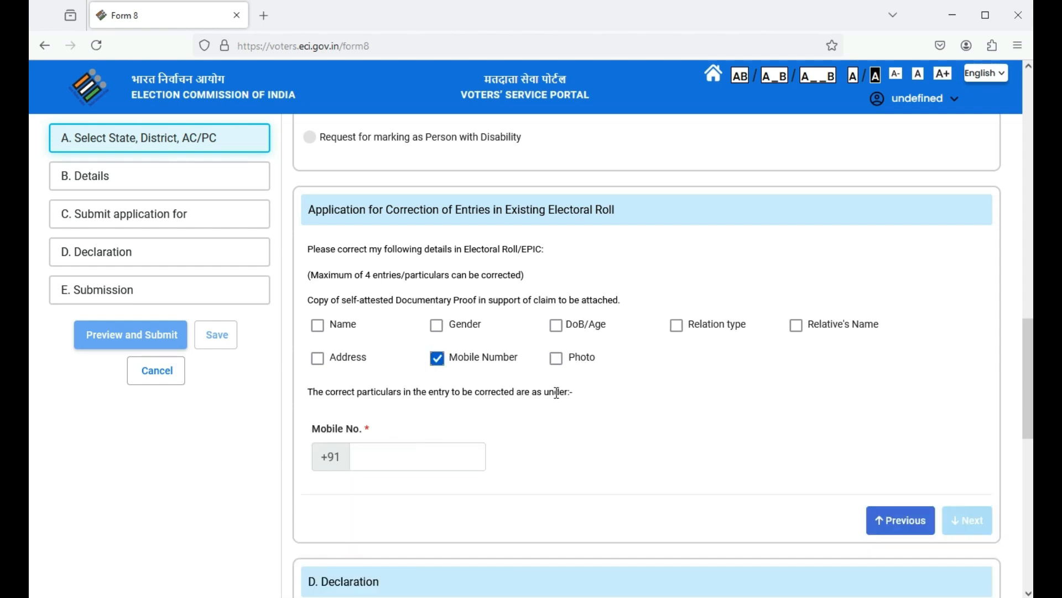
click(558, 360)
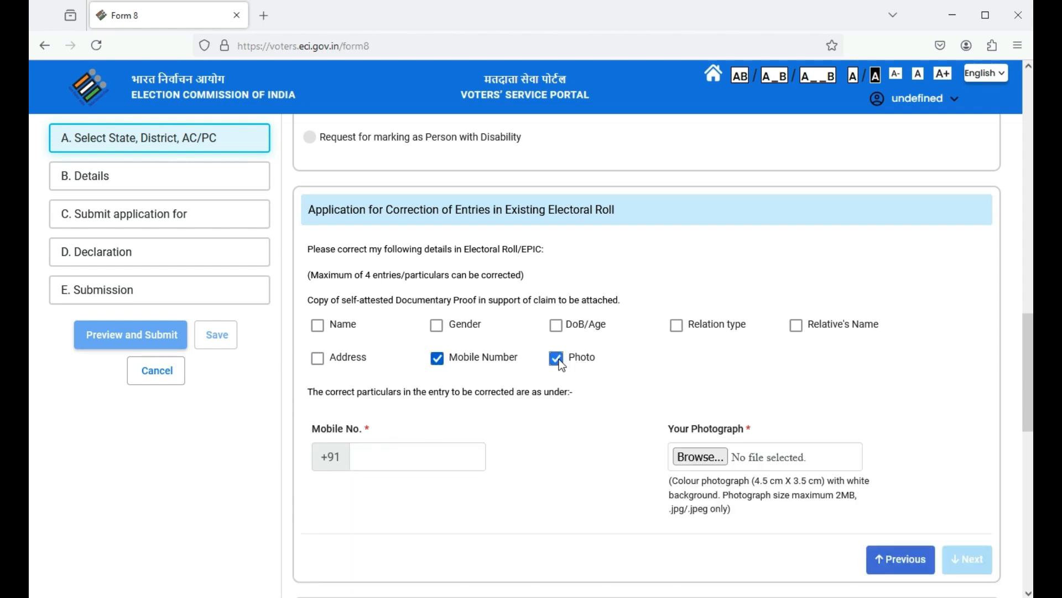
click(559, 328)
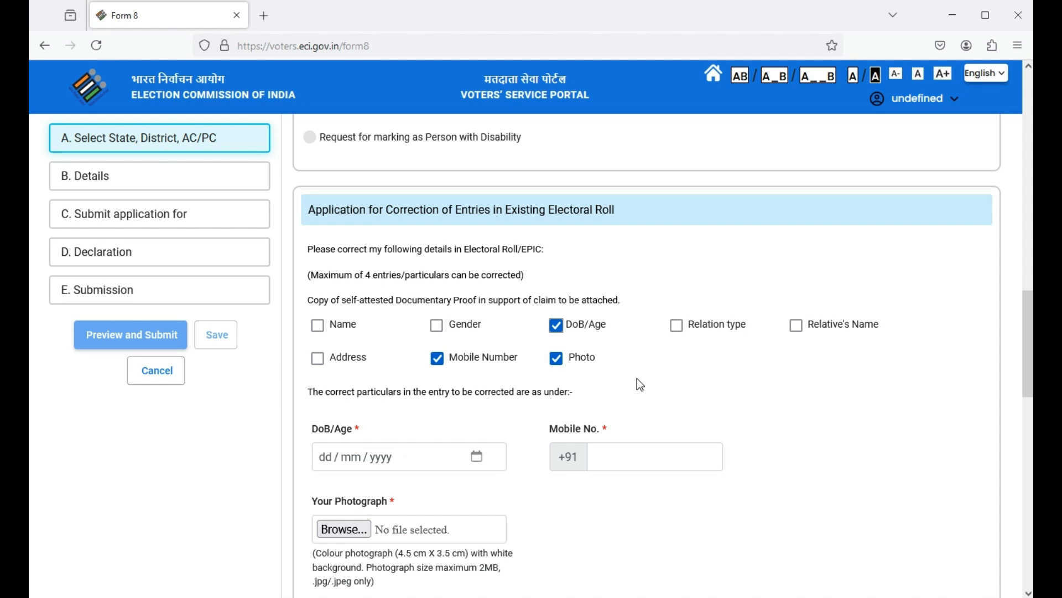
click(558, 324)
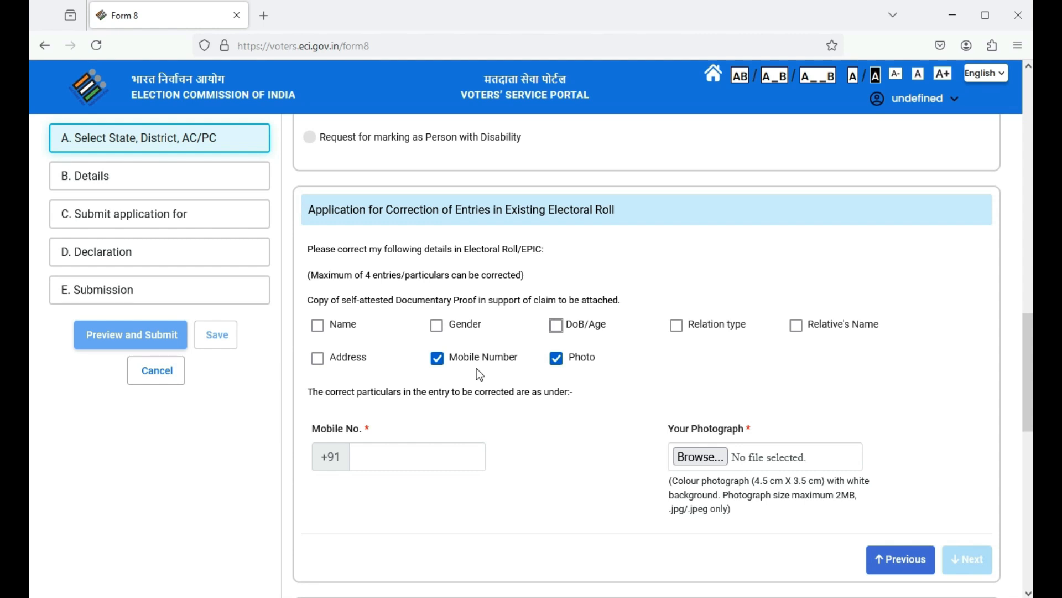
click(439, 468)
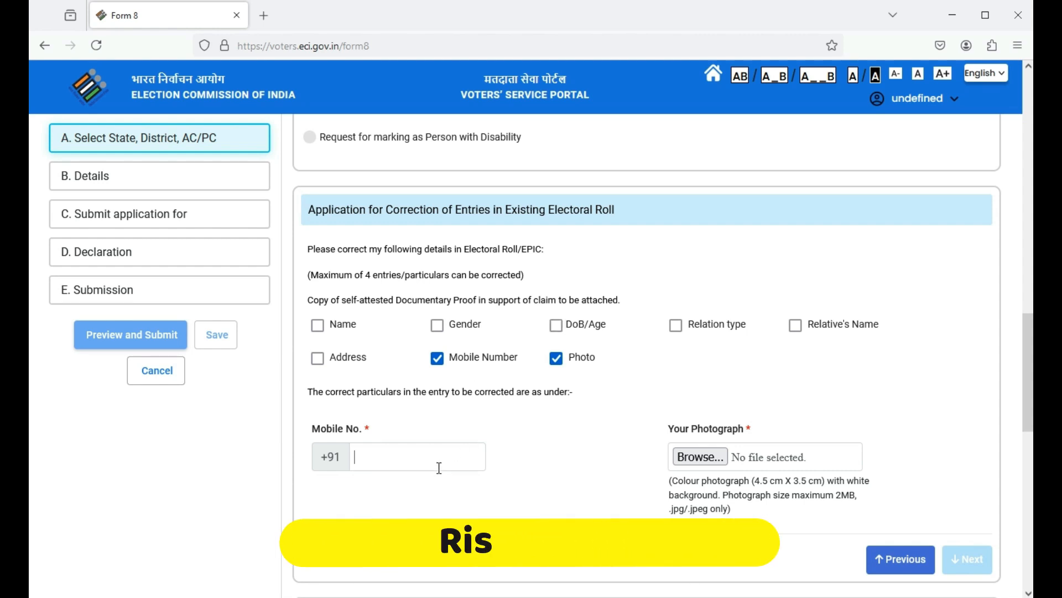
text(9)
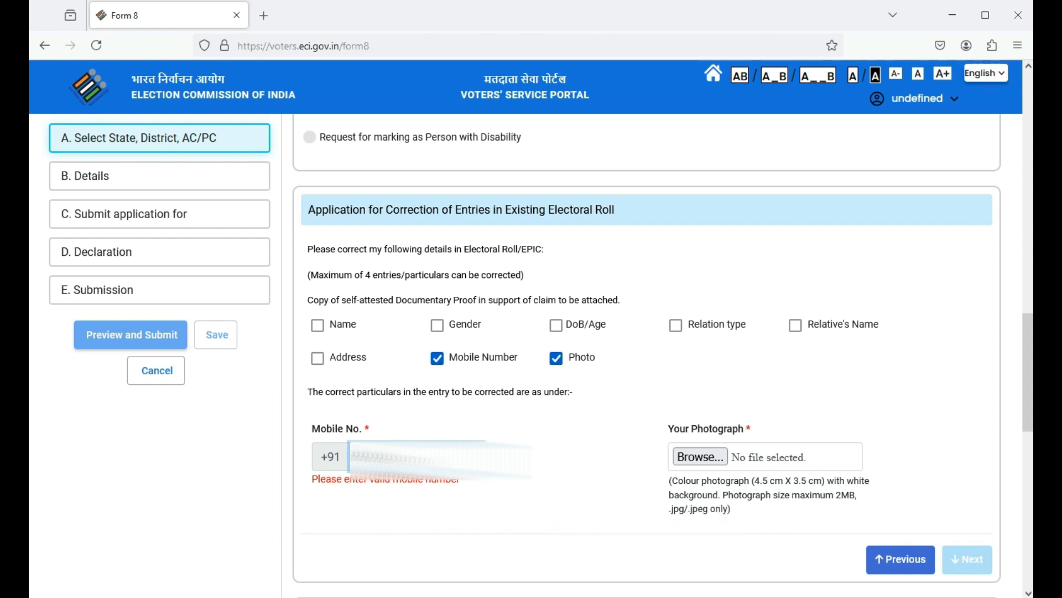
text(9)
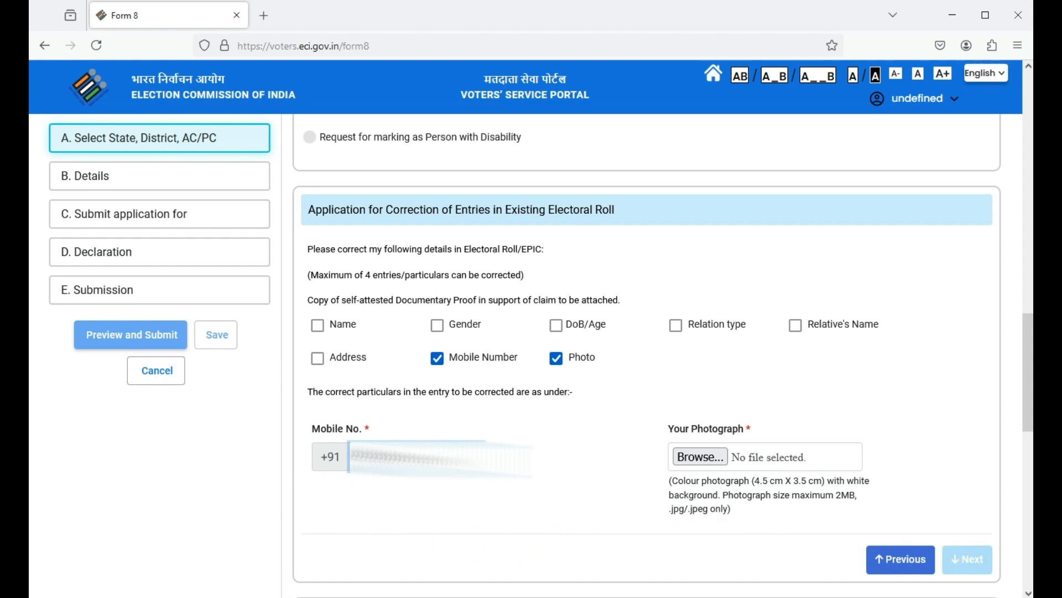
Upload the new photograph from Downloads, save the crop, and continue to the Declaration.
click(695, 455)
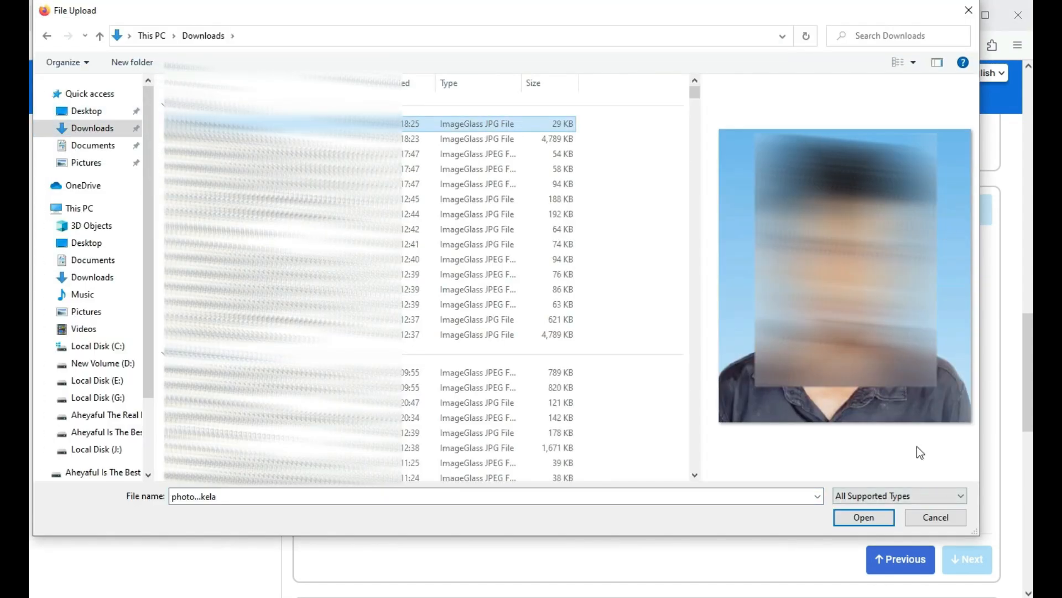
click(880, 517)
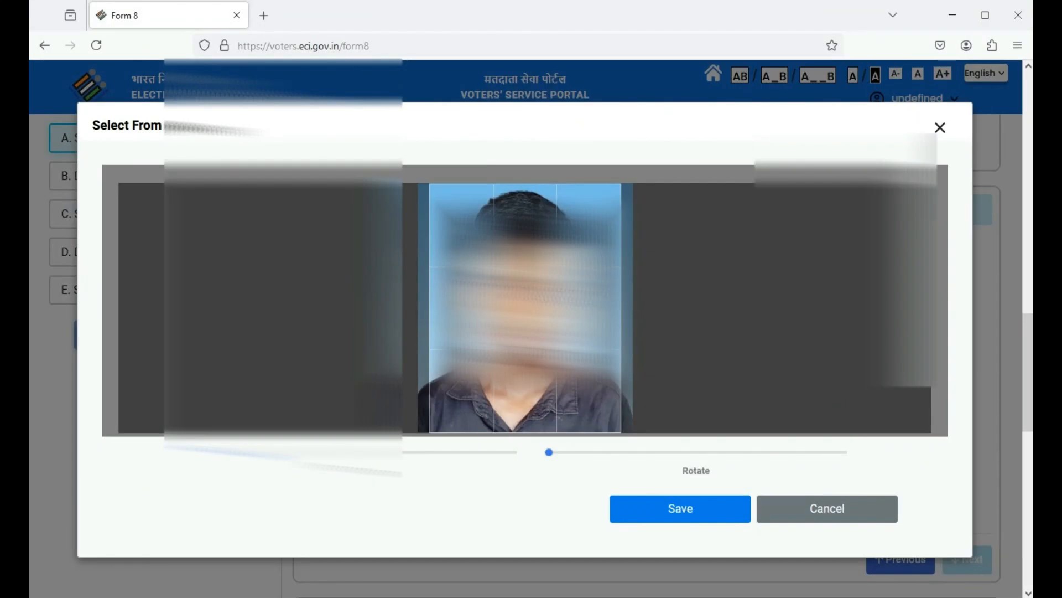
click(655, 517)
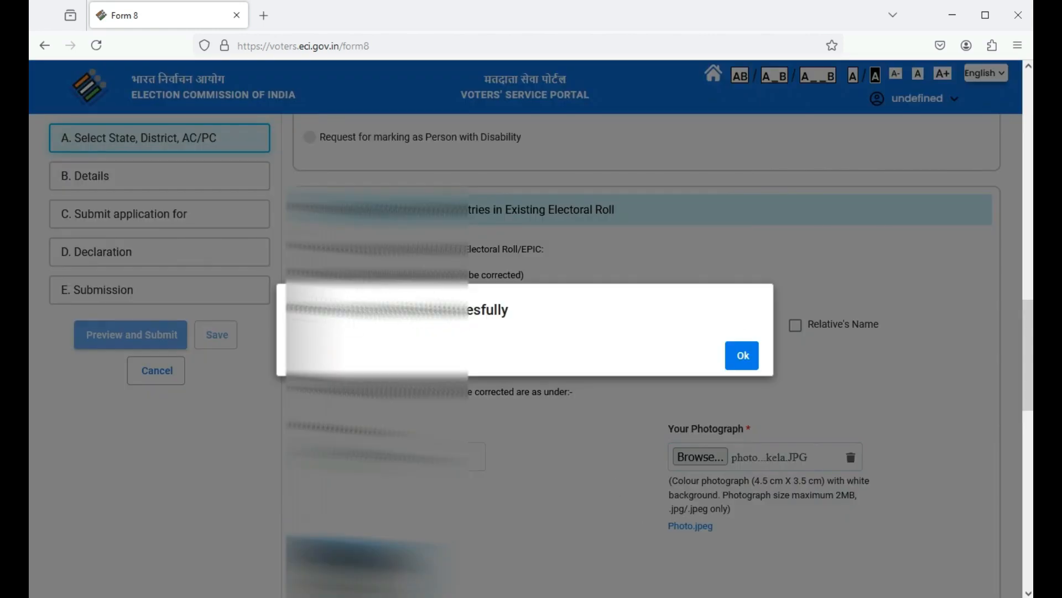
click(742, 355)
drag(1025, 326, 1026, 373)
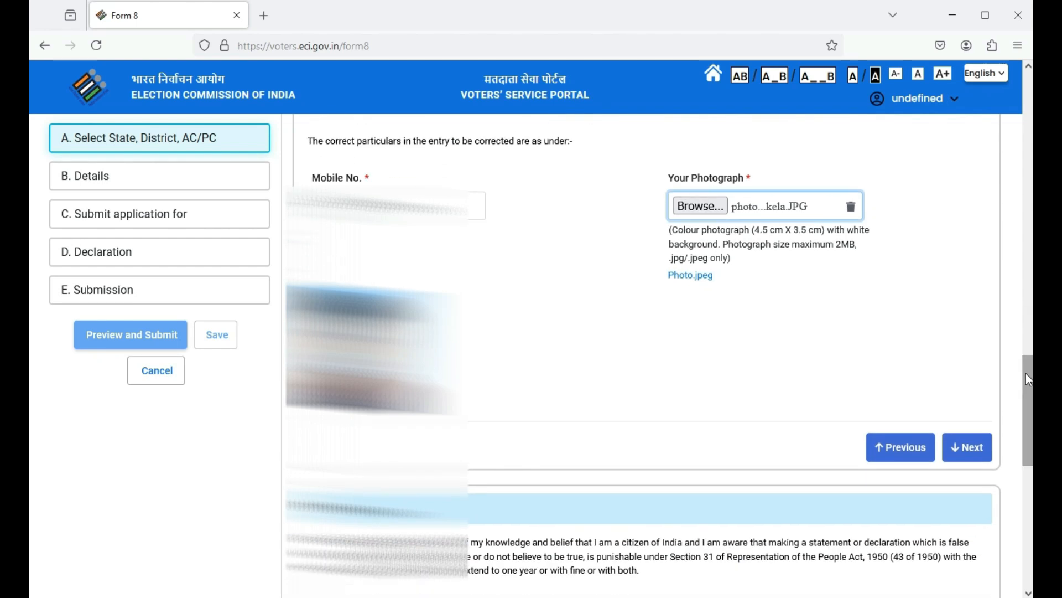
click(974, 451)
Fill in the declaration place, enter a refreshed captcha, and request the OTP.
click(602, 270)
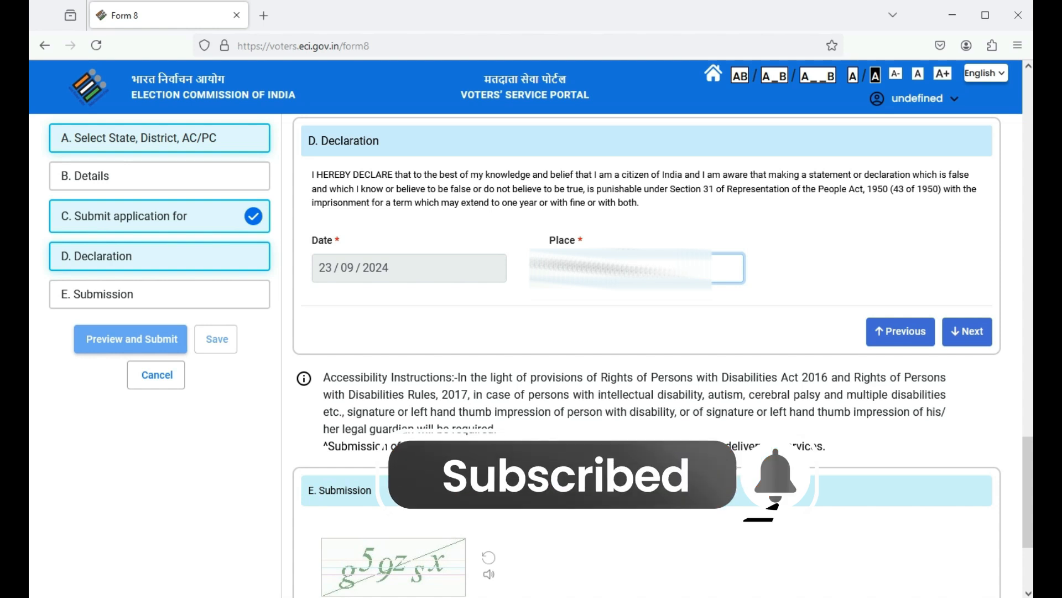
click(966, 331)
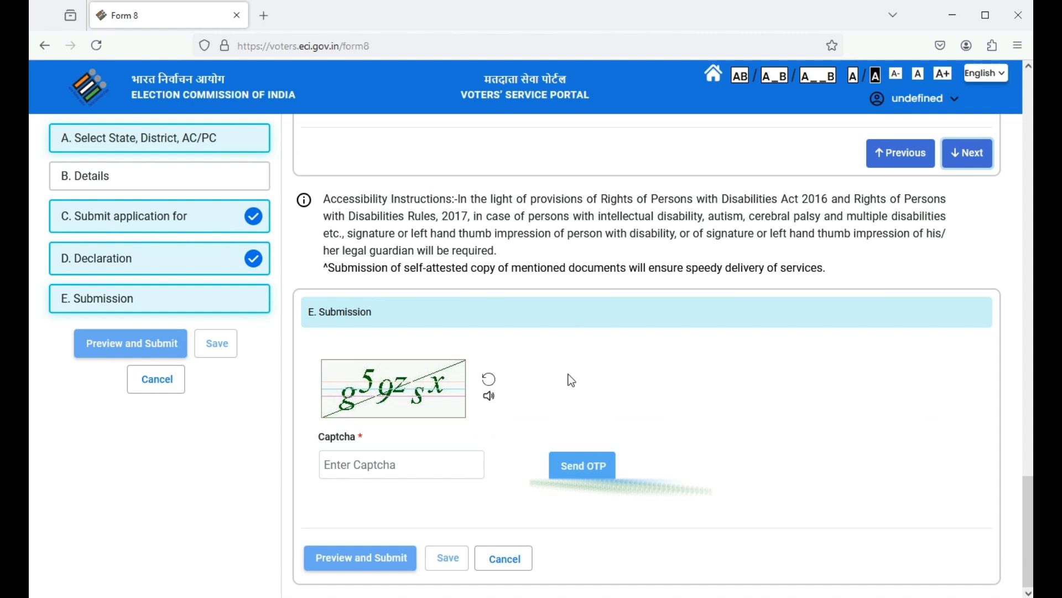
click(491, 382)
click(352, 463)
text(c5)
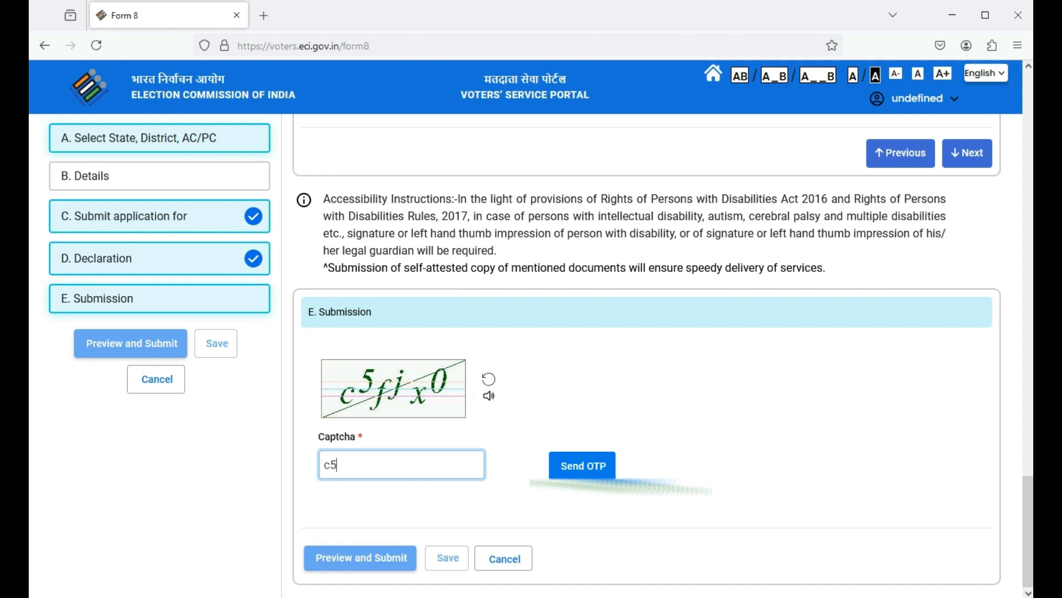
text(fjx0)
click(582, 475)
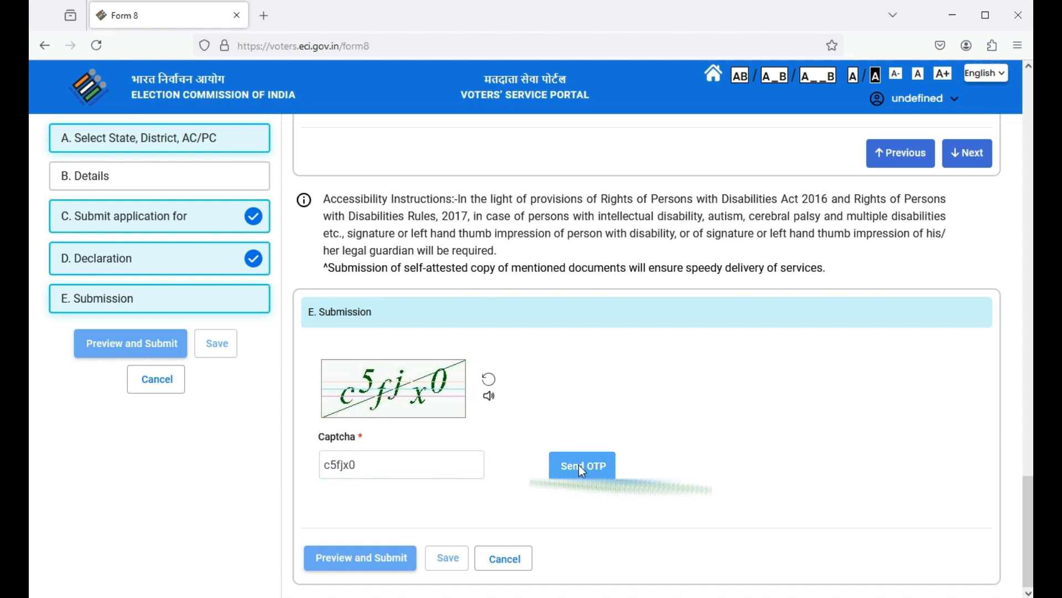
Enter the received OTP, then preview, submit and confirm the application. Download the acknowledgment.
click(386, 503)
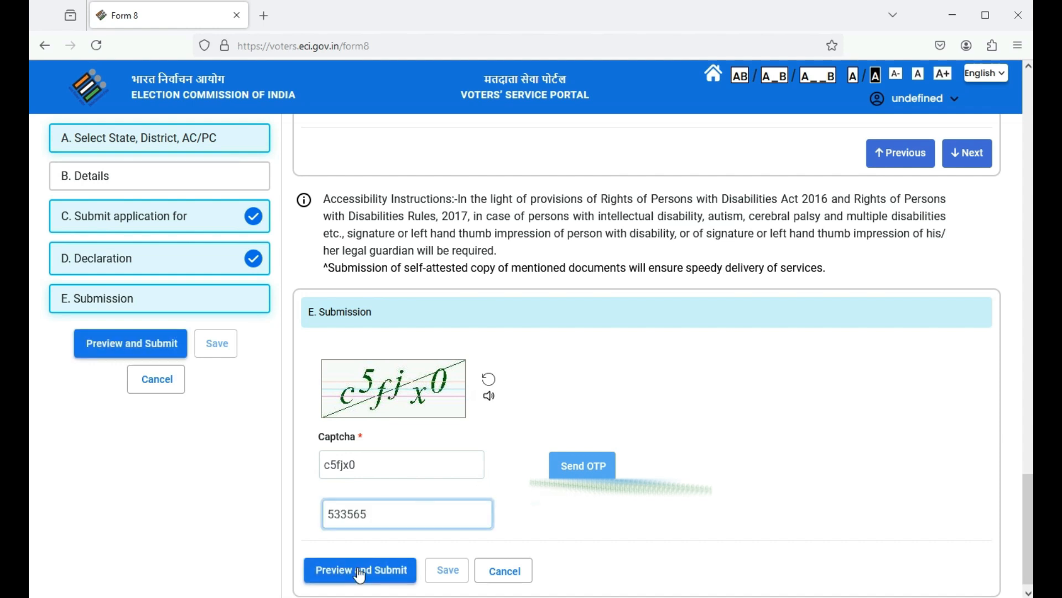
click(367, 569)
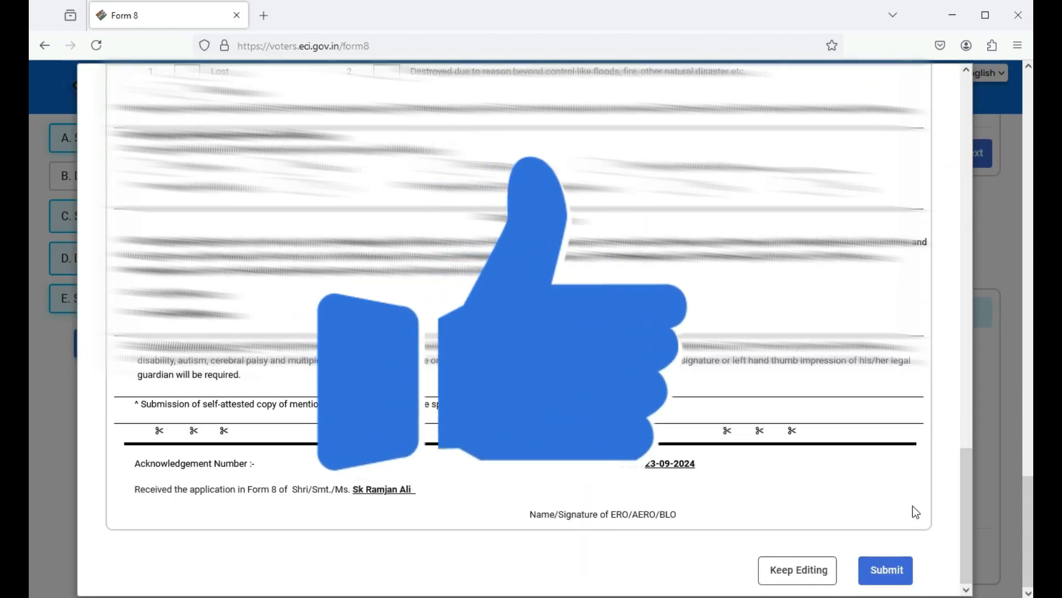
click(888, 570)
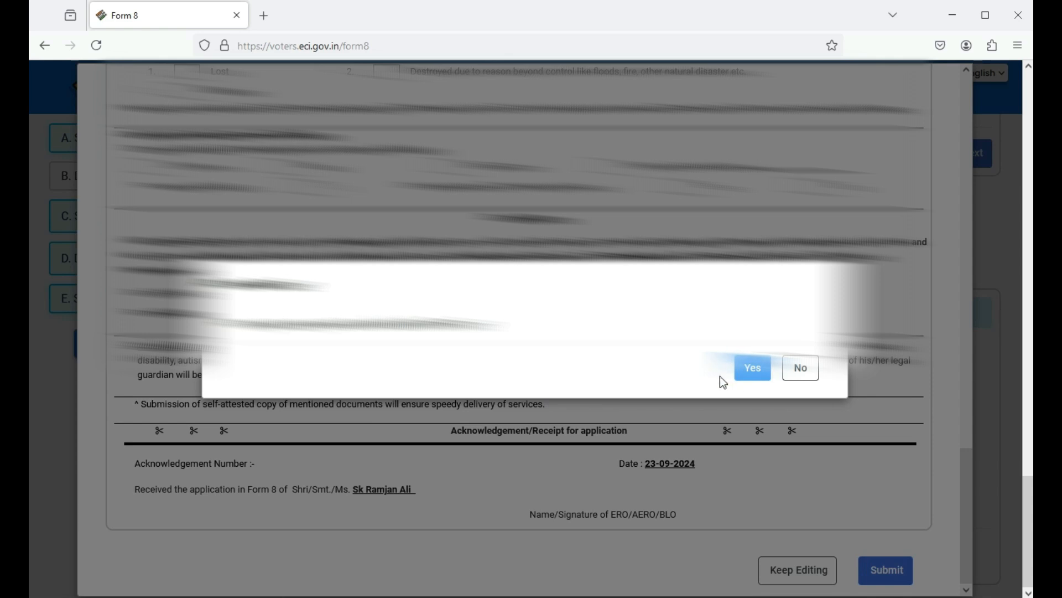
click(738, 369)
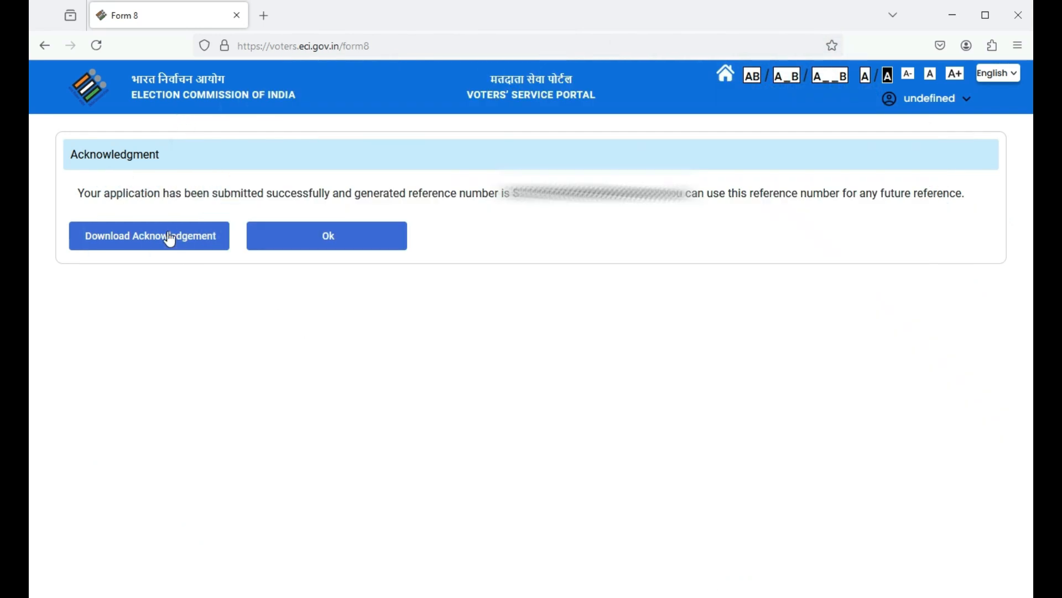
click(173, 237)
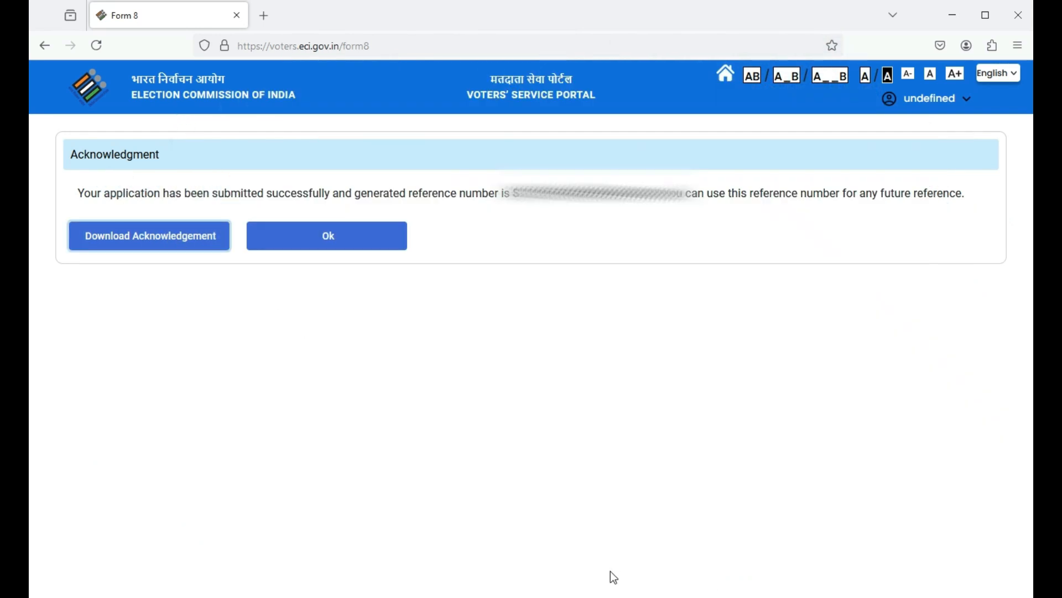